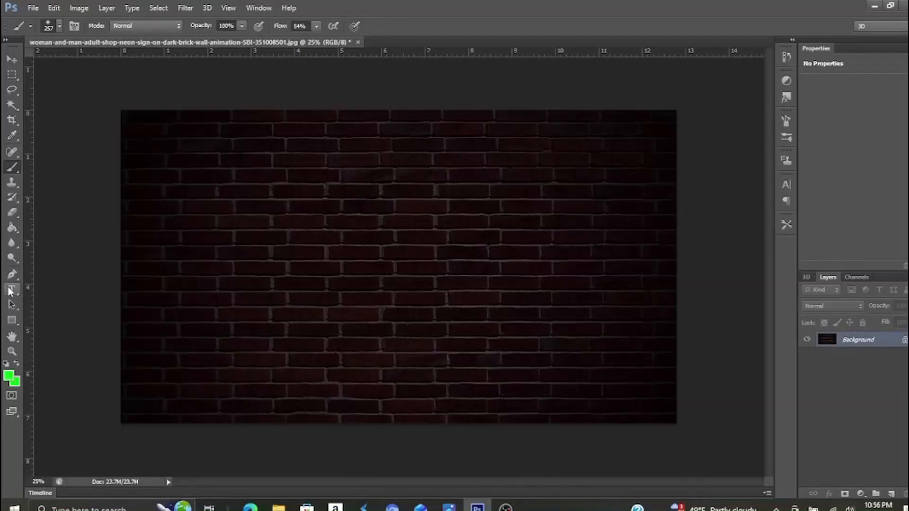
# Step: Add the green 72 pt text "NEON" in the middle of the brick wall
pyautogui.click(12, 290)
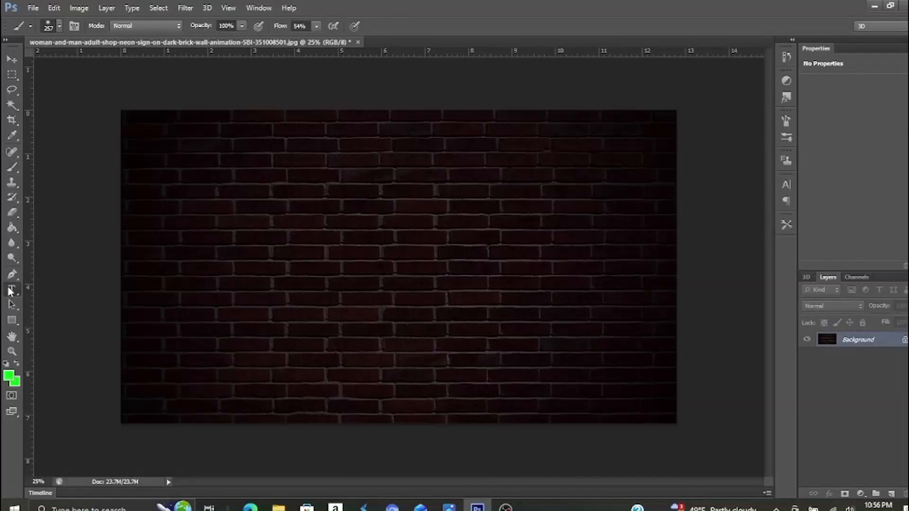
pyautogui.click(396, 266)
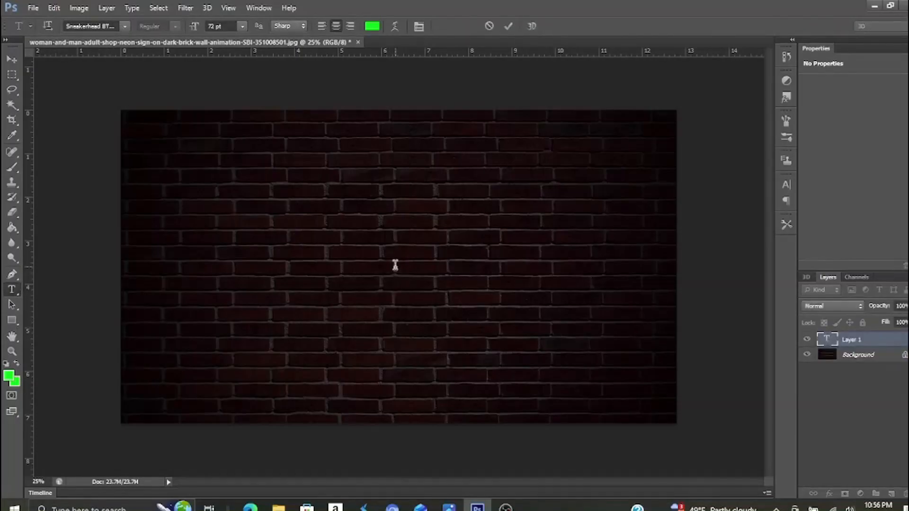
pyautogui.write('NEON')
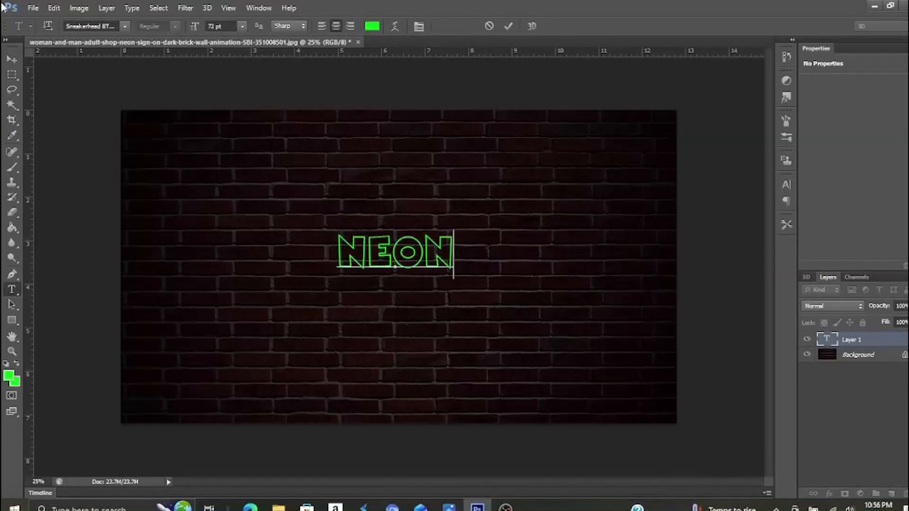
pyautogui.click(11, 61)
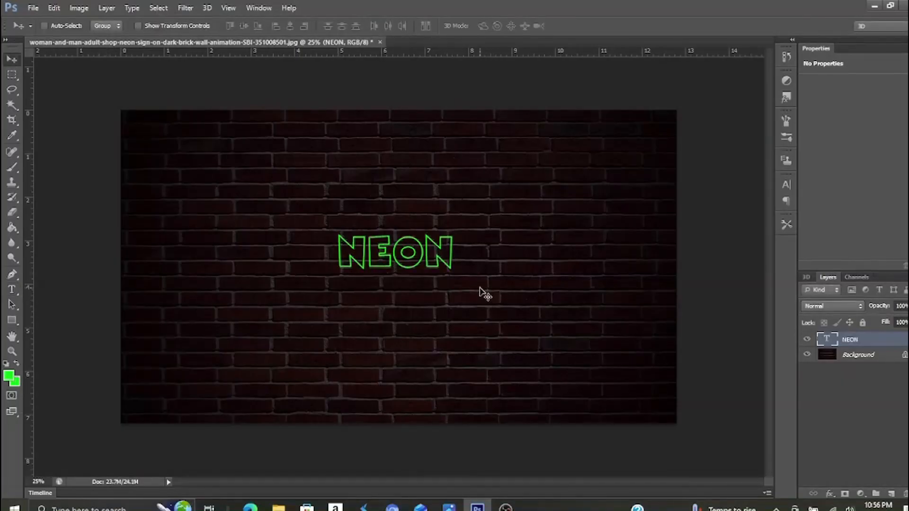
# Step: Enlarge the NEON text across the middle of the wall to about 300% width and 312% height
pyautogui.hotkey('ctrl', 't')
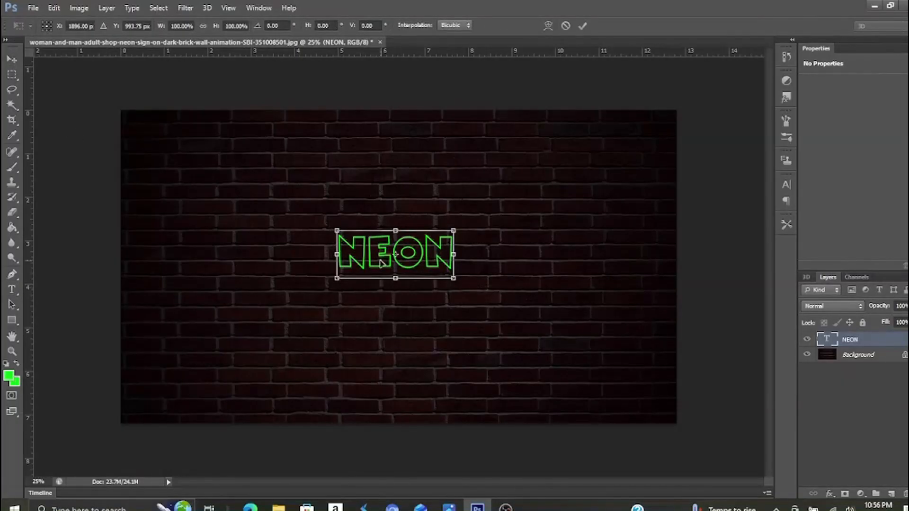
pyautogui.moveTo(335, 281); pyautogui.dragTo(231, 347)
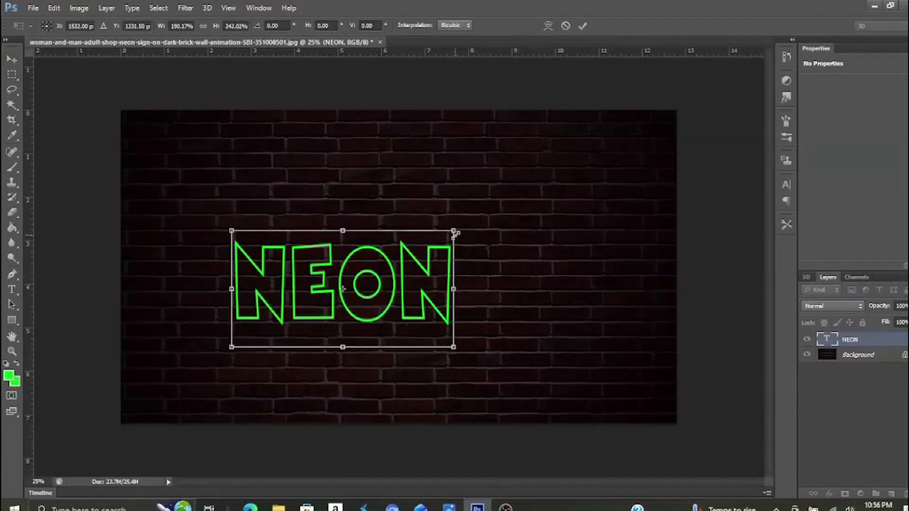
pyautogui.moveTo(454, 231); pyautogui.dragTo(582, 190)
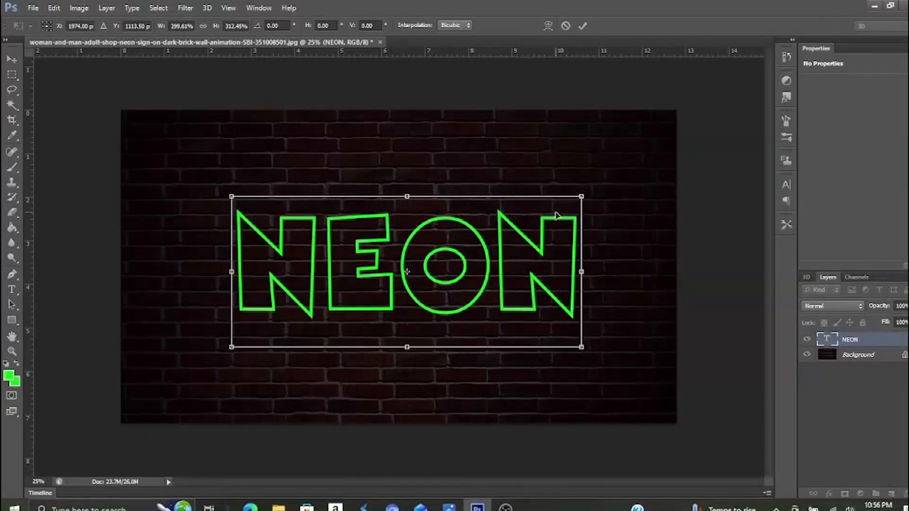
pyautogui.press('Return')
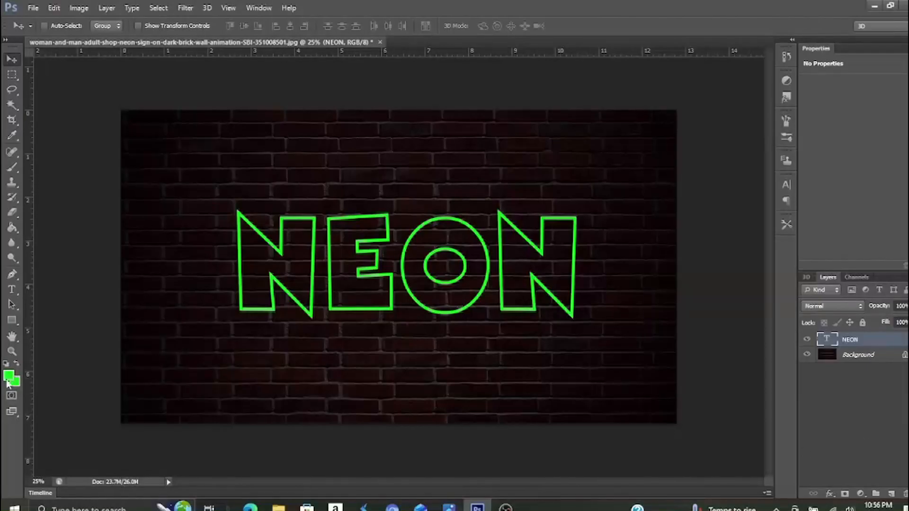
# Step: Duplicate the NEON text layer and enable an Outer Glow on the copy
pyautogui.press('j')
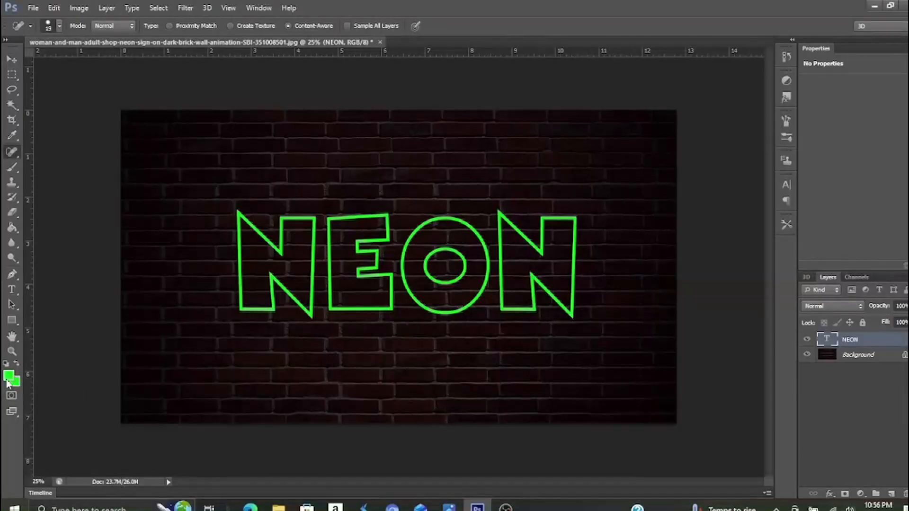
pyautogui.hotkey('ctrl', 'j')
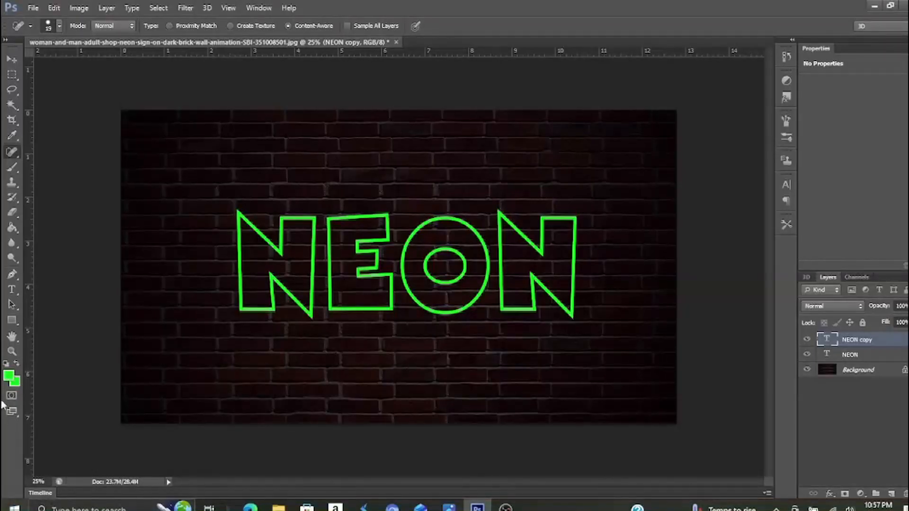
pyautogui.doubleClick(885, 340)
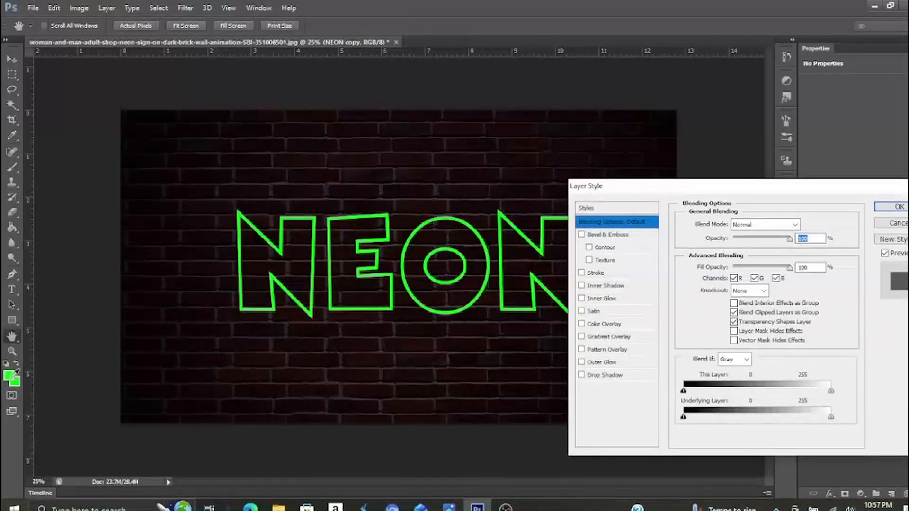
pyautogui.click(615, 363)
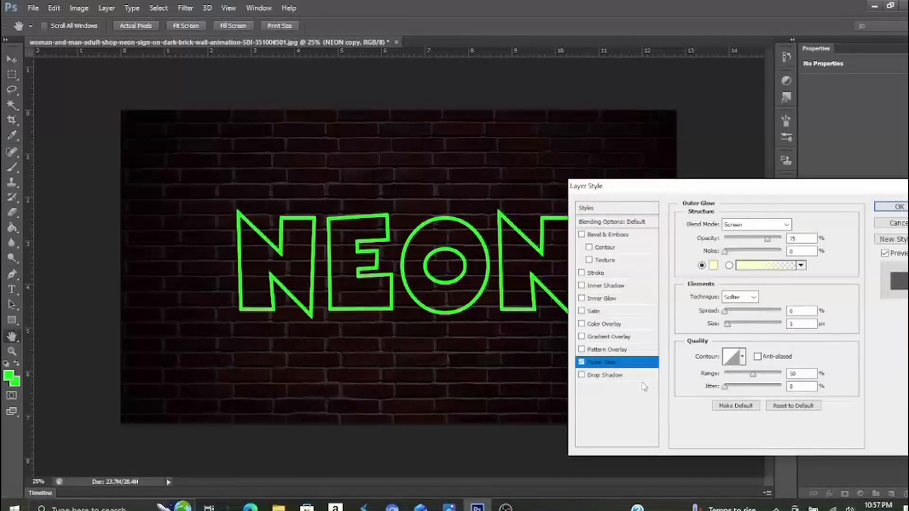
# Step: Set the outer glow colour to green 05F916
pyautogui.click(712, 268)
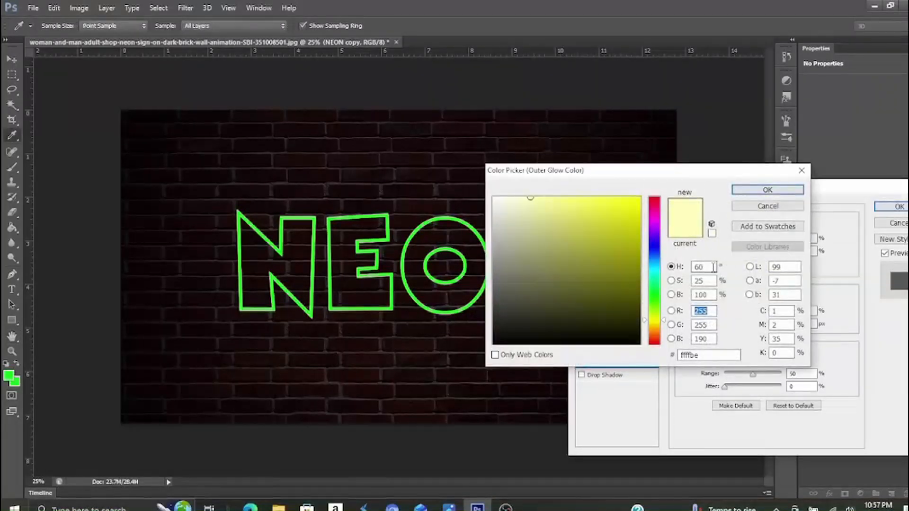
pyautogui.moveTo(705, 355); pyautogui.dragTo(680, 356)
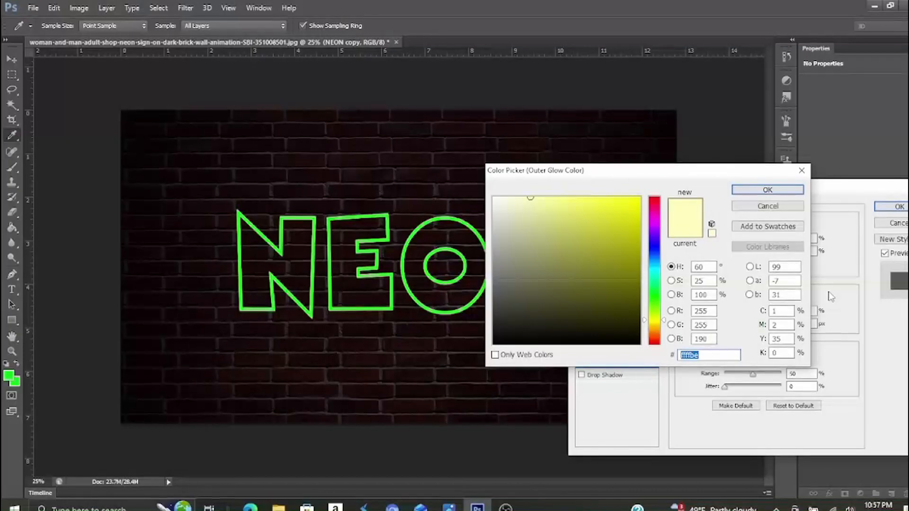
pyautogui.write('05')
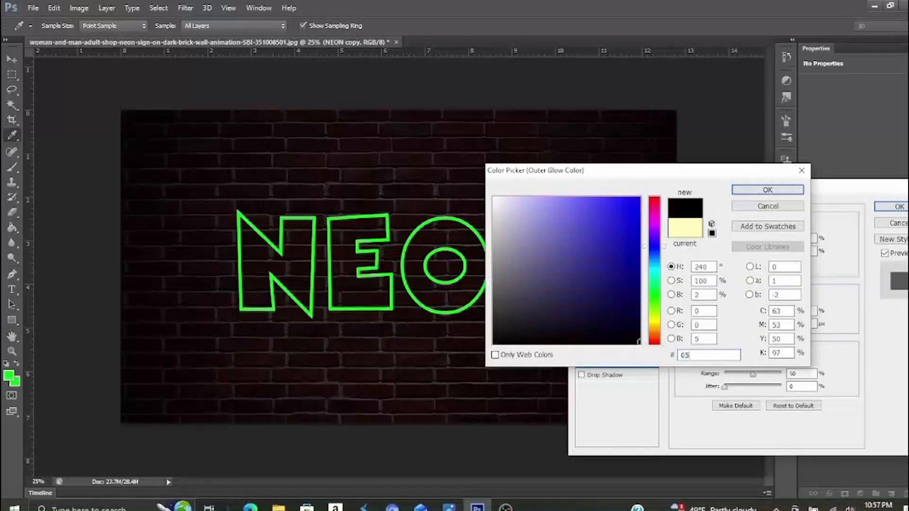
pyautogui.write('F9')
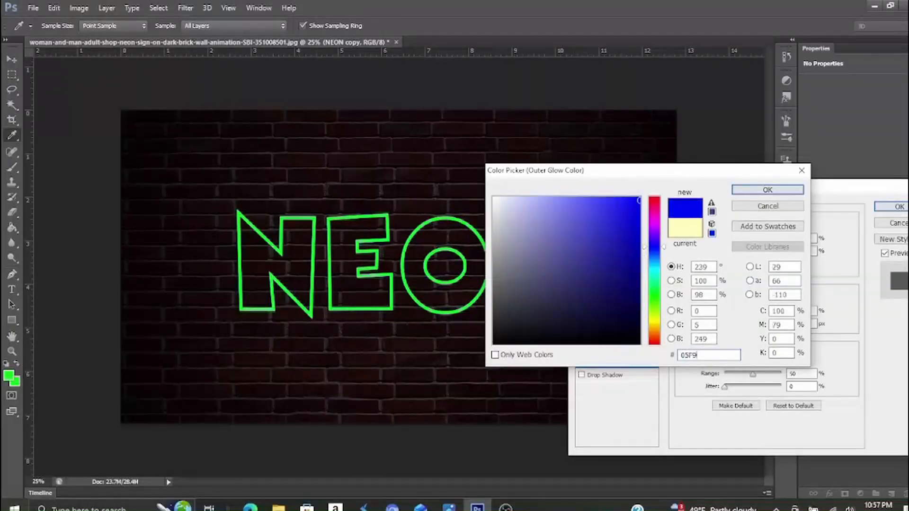
pyautogui.write('16')
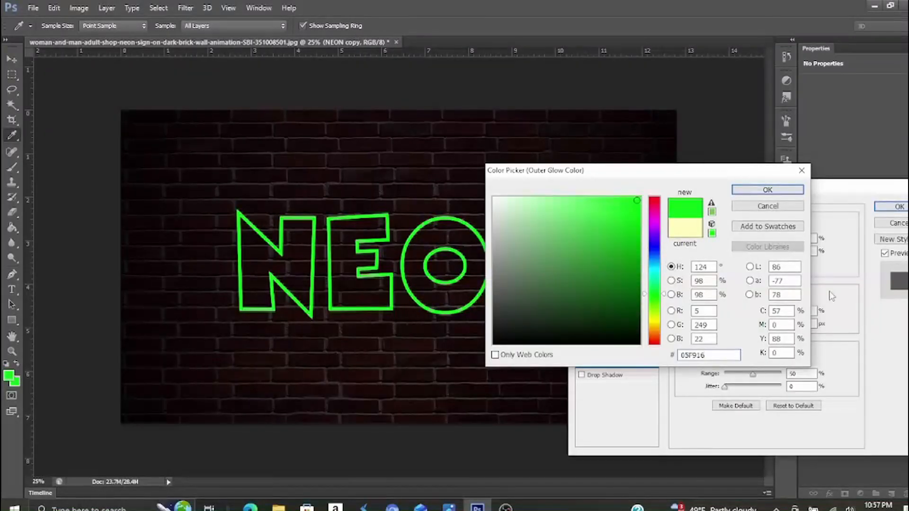
pyautogui.click(764, 190)
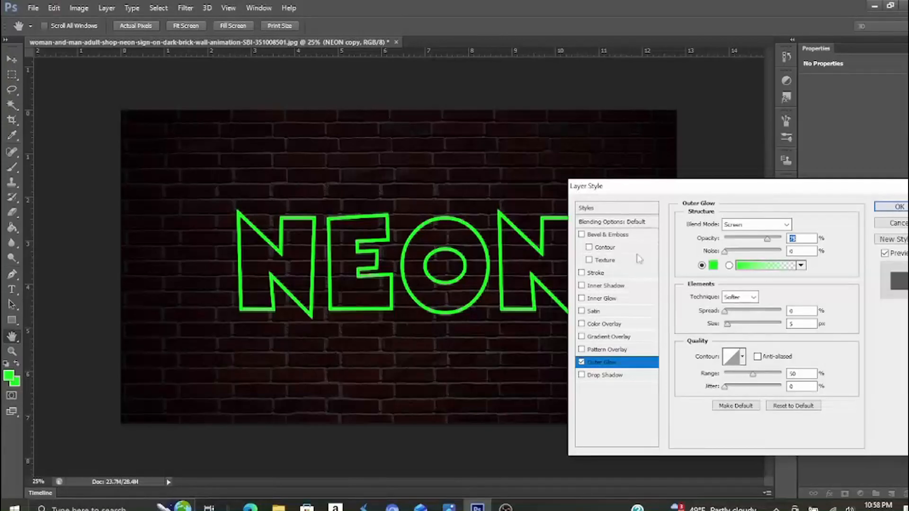
# Step: Set the outer glow size to 250 px and its range to about 20%, and apply the layer style
pyautogui.doubleClick(802, 324)
pyautogui.write('250')
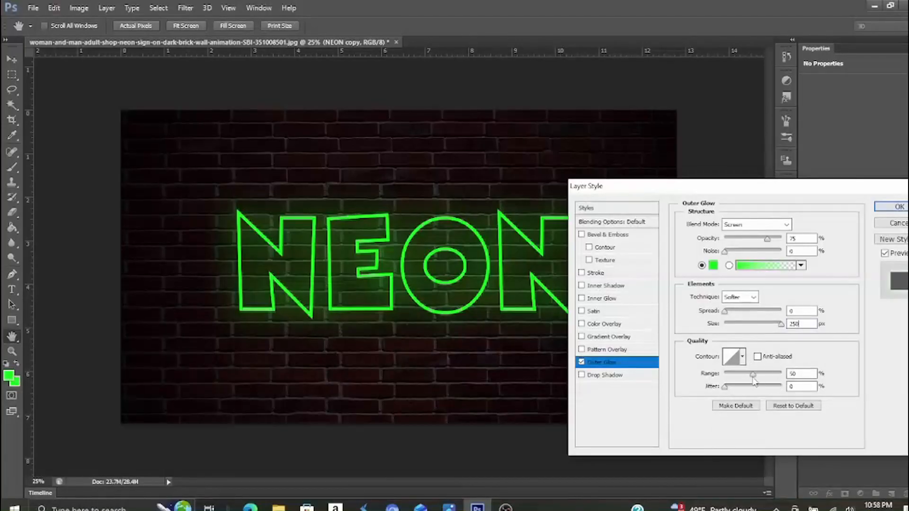
pyautogui.moveTo(753, 375); pyautogui.dragTo(740, 379)
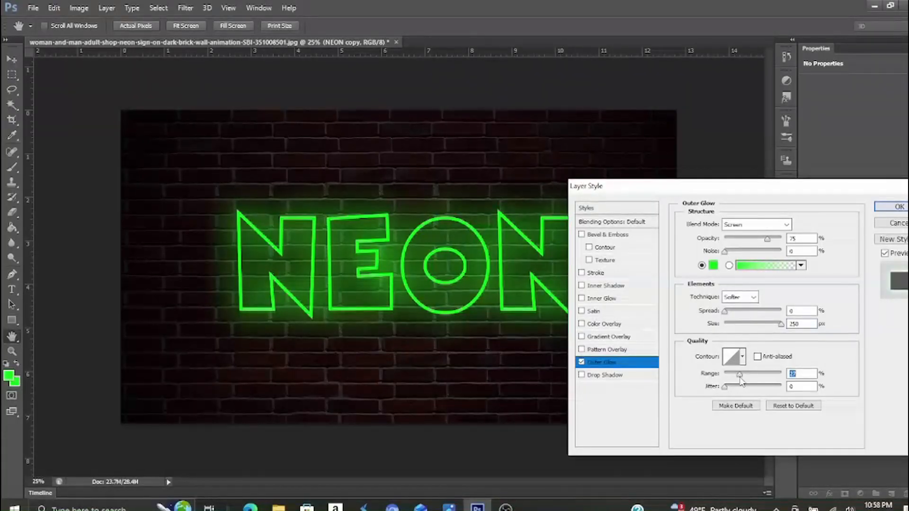
pyautogui.moveTo(740, 378); pyautogui.dragTo(737, 380)
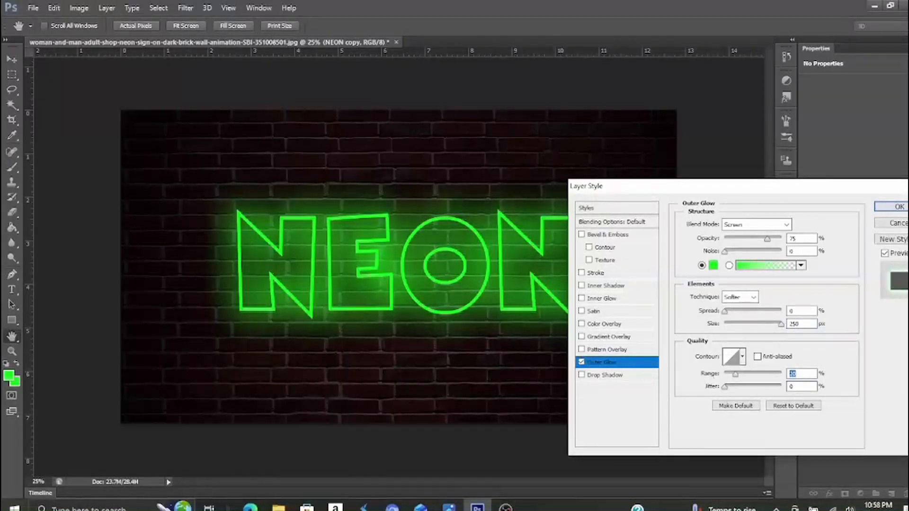
pyautogui.click(893, 210)
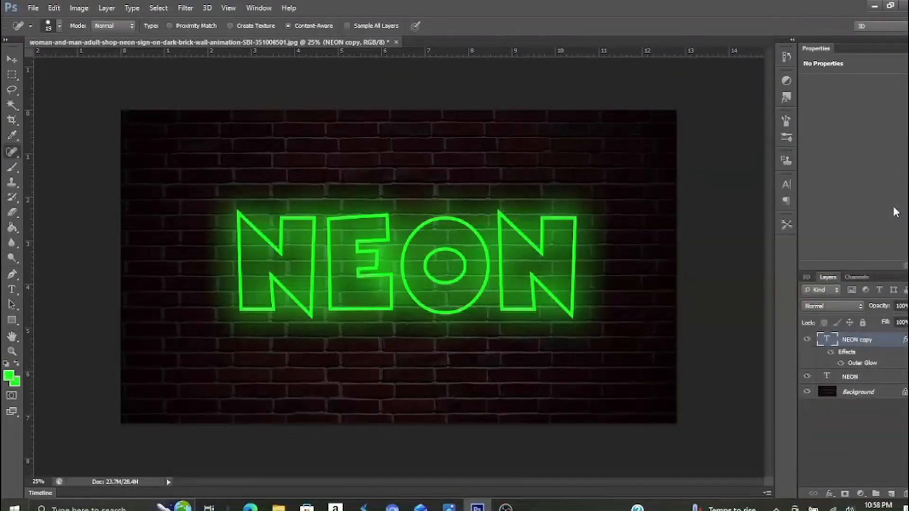
# Step: Rasterize the original NEON layer and paint a green rounded frame around the word with the soft 257 px brush
pyautogui.click(877, 378)
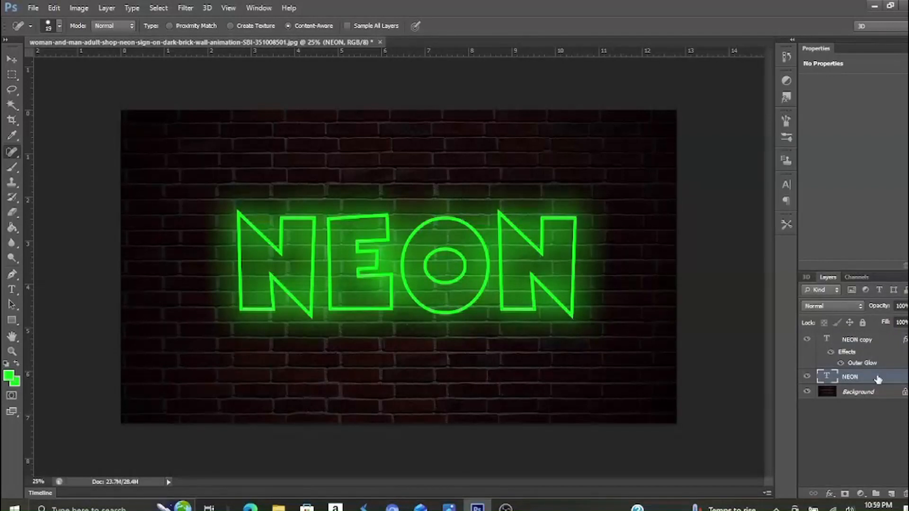
pyautogui.click(13, 166)
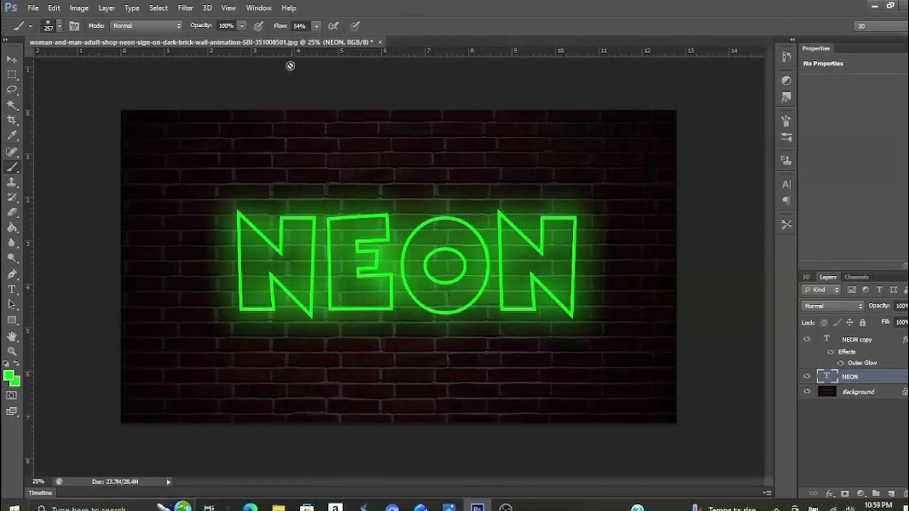
pyautogui.click(59, 27)
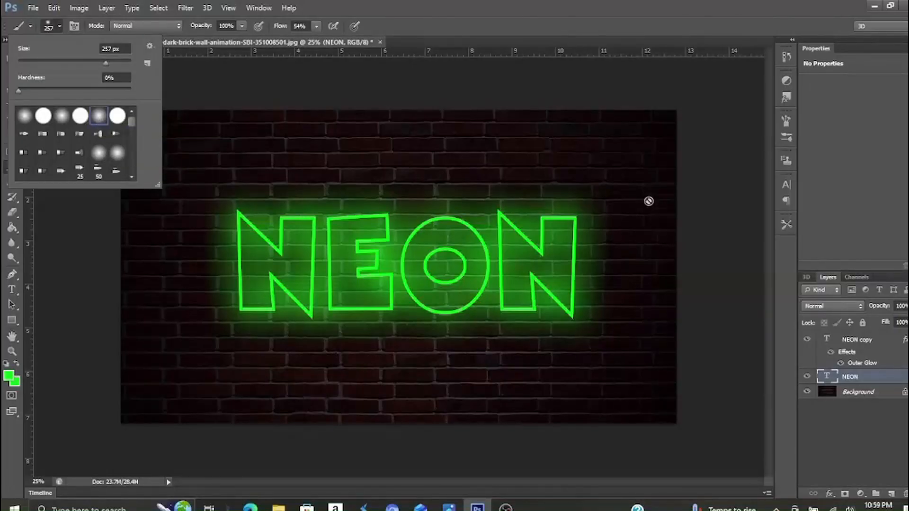
pyautogui.click(571, 191)
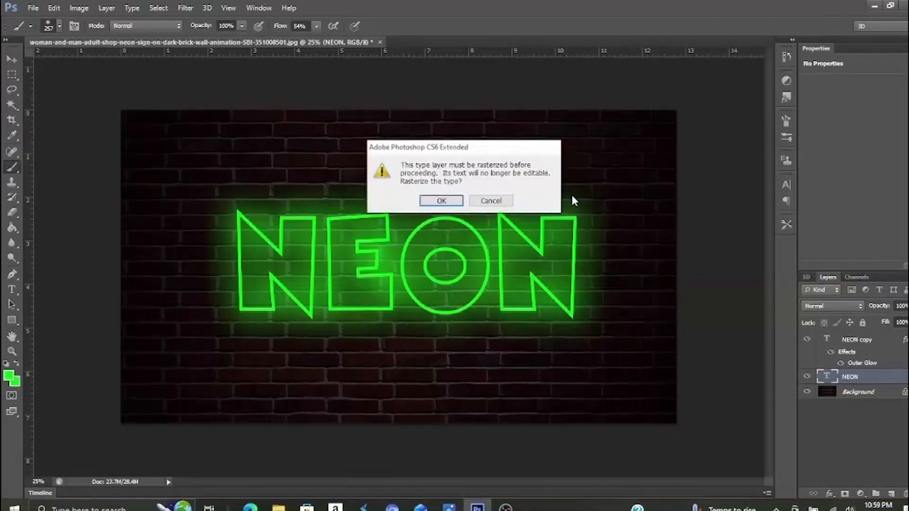
pyautogui.click(441, 201)
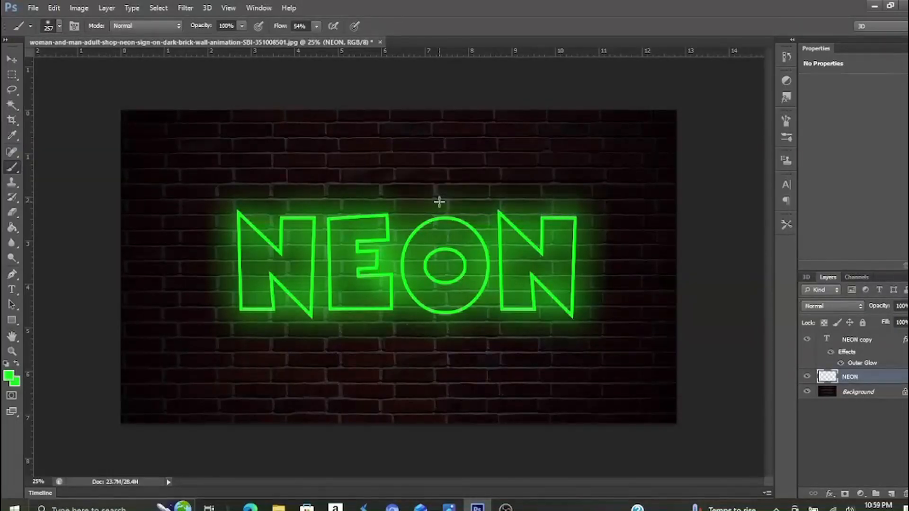
pyautogui.moveTo(585, 190)
pyautogui.mouseDown()
pyautogui.moveTo(233, 187)
pyautogui.moveTo(209, 205)
pyautogui.moveTo(209, 304)
pyautogui.moveTo(224, 321)
pyautogui.moveTo(285, 331)
pyautogui.moveTo(586, 339)
pyautogui.moveTo(611, 288)
pyautogui.moveTo(610, 238)
pyautogui.moveTo(590, 194)
pyautogui.mouseUp()
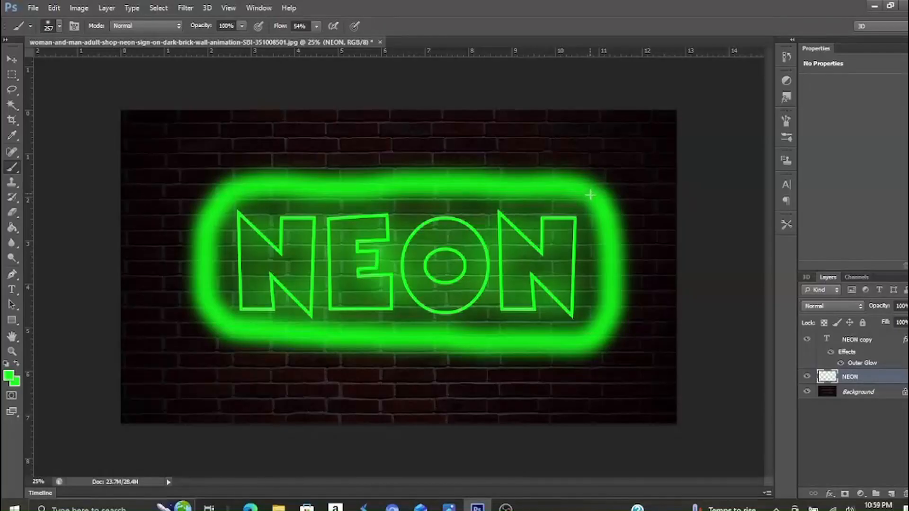
# Step: Set the painted NEON layer's blend mode to Soft Light and its opacity to about 89%
pyautogui.click(859, 309)
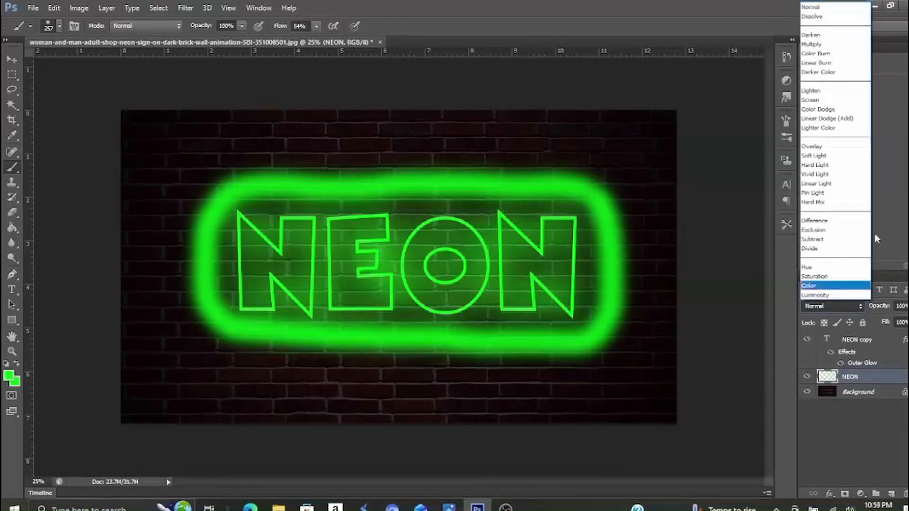
pyautogui.click(813, 155)
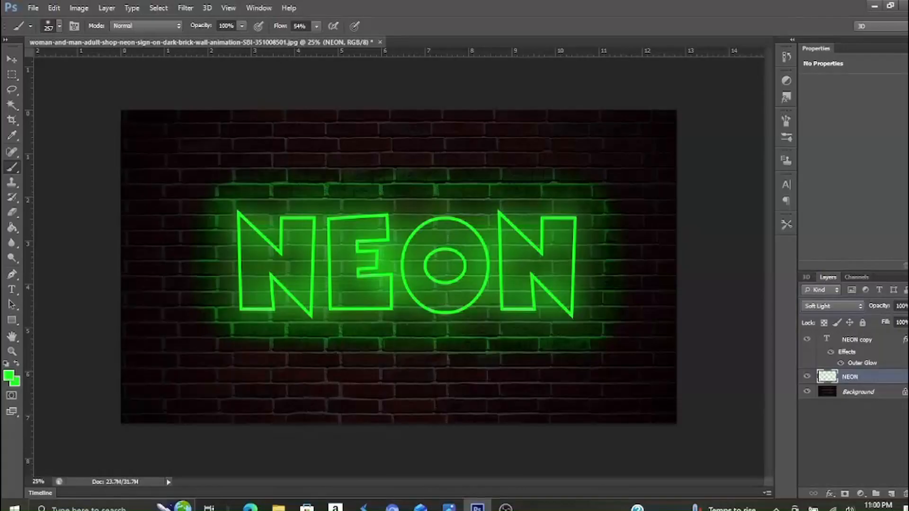
pyautogui.click(908, 305)
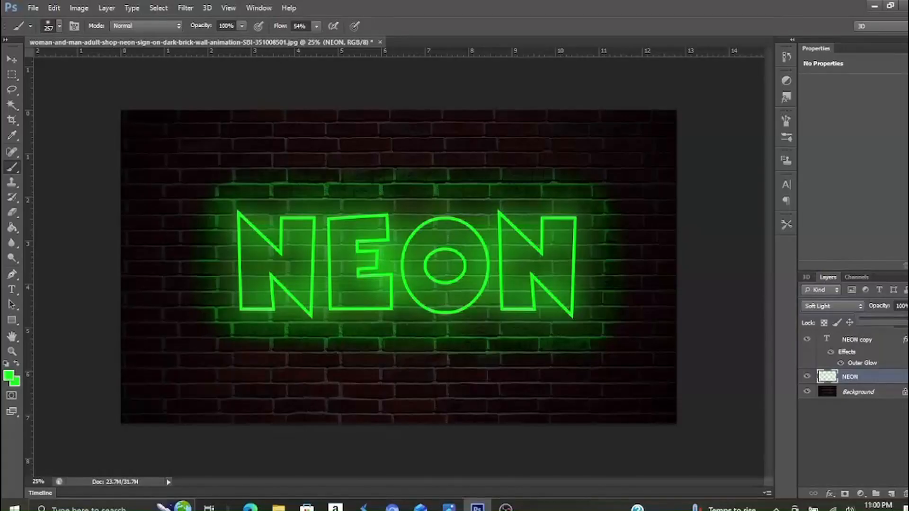
pyautogui.moveTo(908, 323)
pyautogui.mouseDown()
pyautogui.moveTo(894, 330)
pyautogui.moveTo(908, 329)
pyautogui.mouseUp()
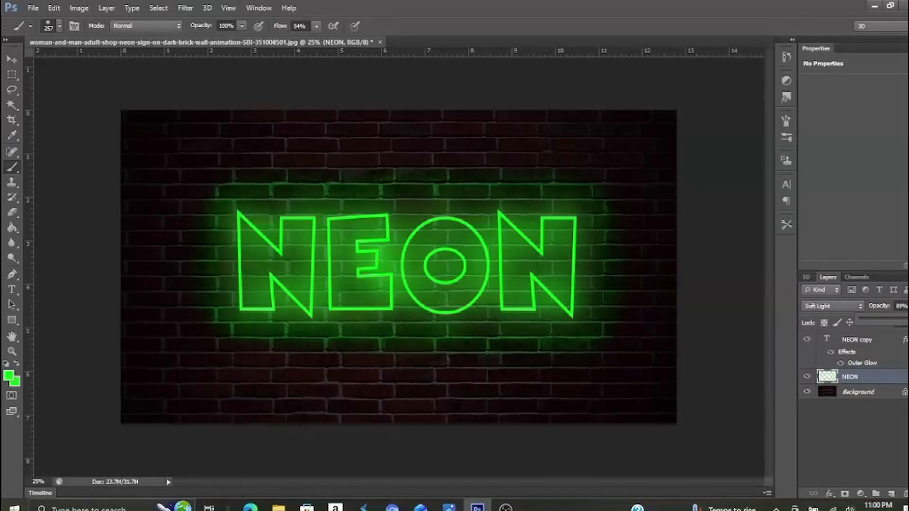